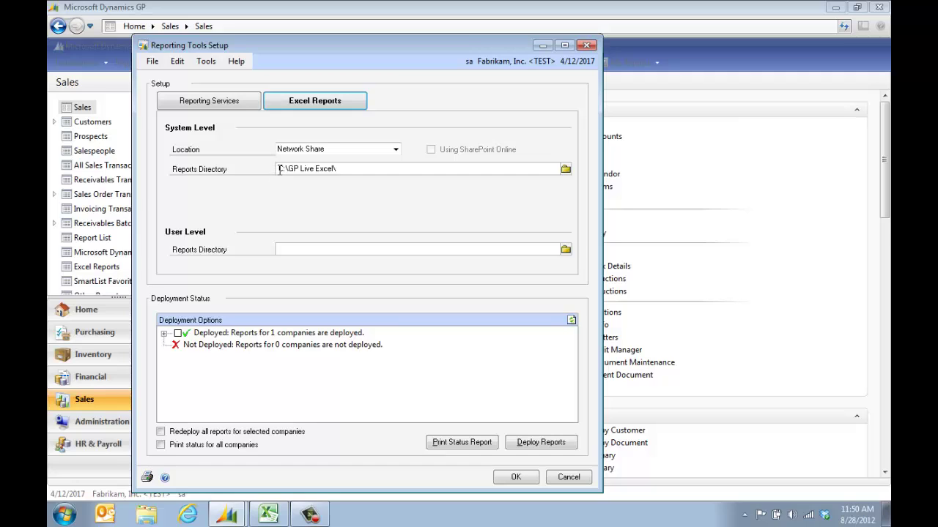
- Accept the Reporting Tools Setup settings for Excel Reports and switch to Microsoft Excel
{"action": "left_click", "coordinate": [516, 477]}
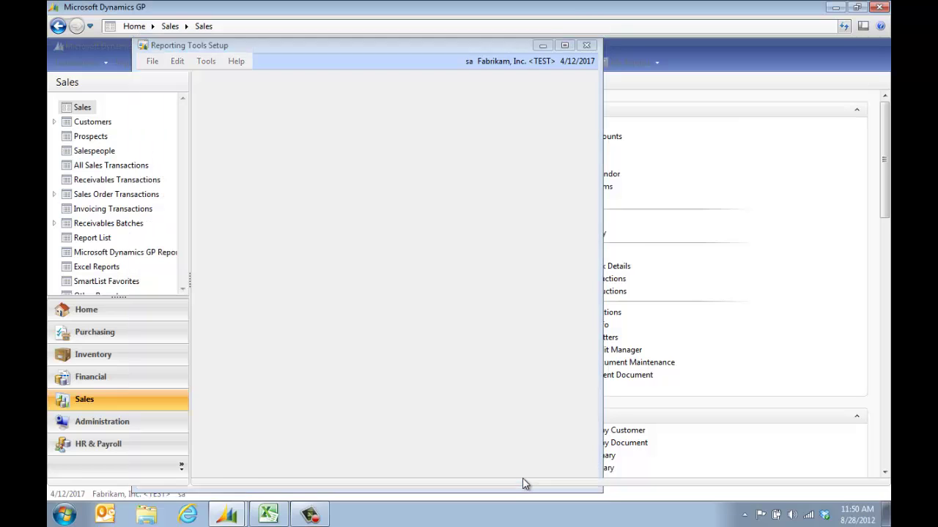
{"action": "left_click", "coordinate": [269, 513]}
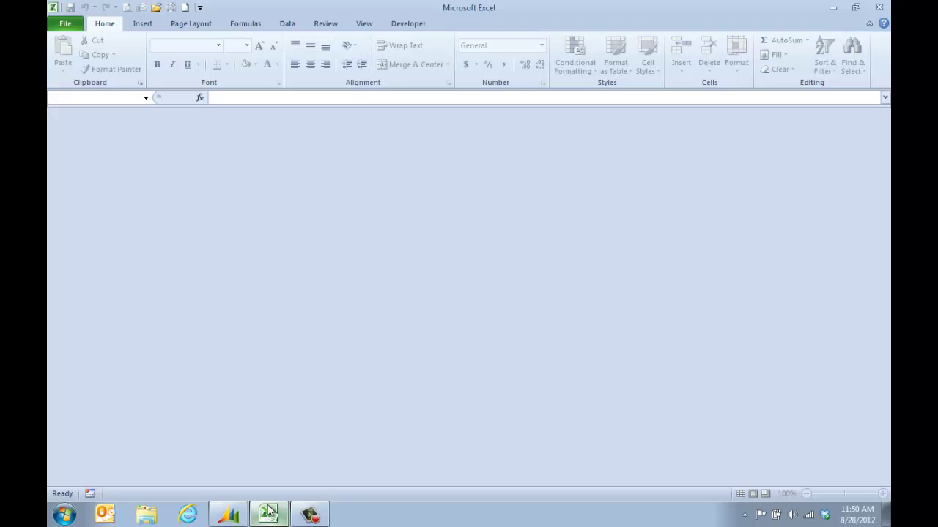
- Open the TWO Customers data connection from the GP Live Excel > Data Connections > TWO > Sales folder
{"action": "left_click", "coordinate": [154, 8]}
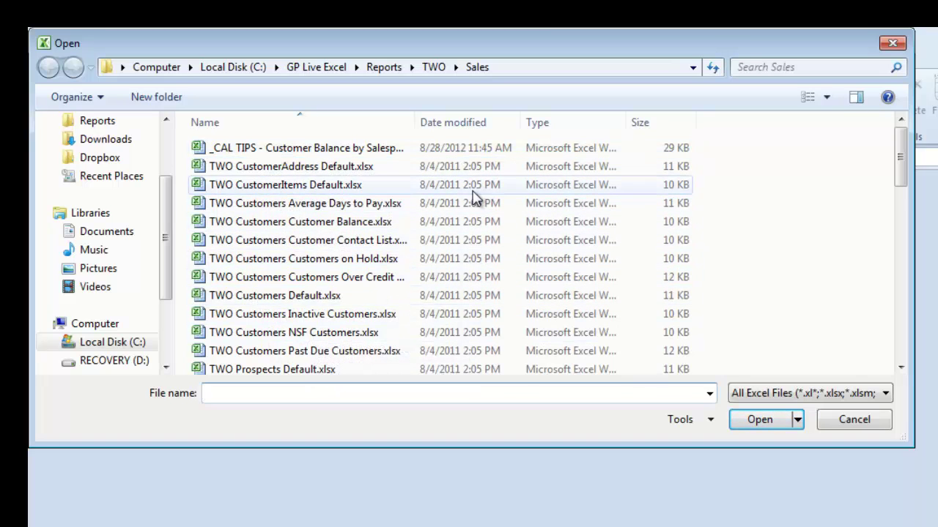
{"action": "left_click", "coordinate": [315, 66]}
{"action": "left_click", "coordinate": [257, 152]}
{"action": "double_click", "coordinate": [257, 152]}
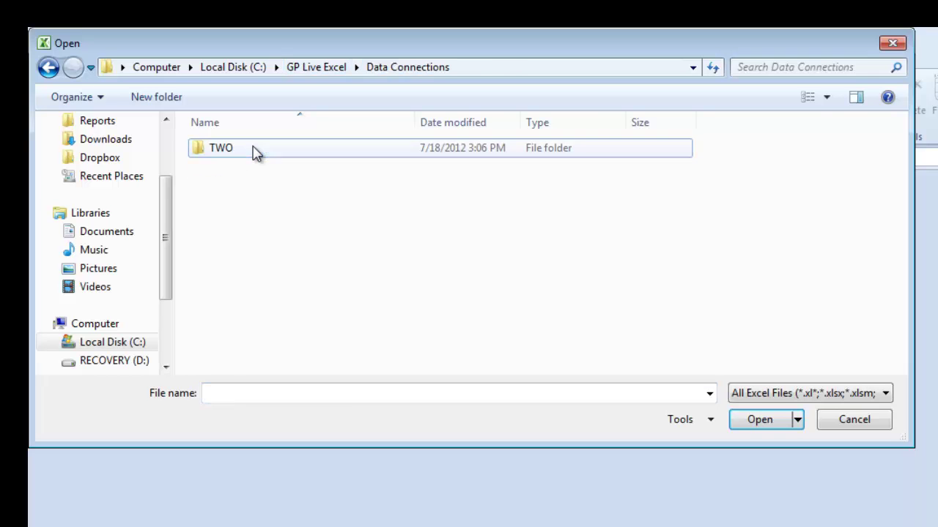
{"action": "double_click", "coordinate": [256, 154]}
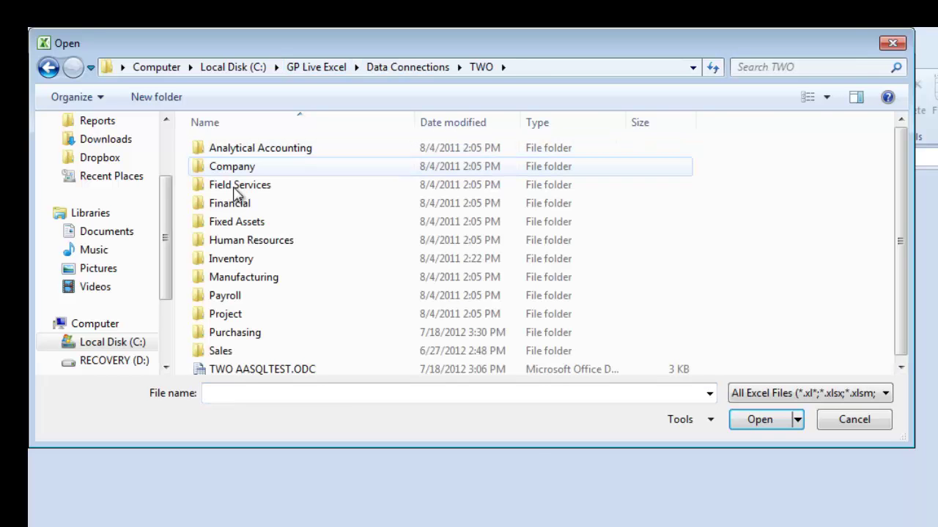
{"action": "double_click", "coordinate": [246, 354]}
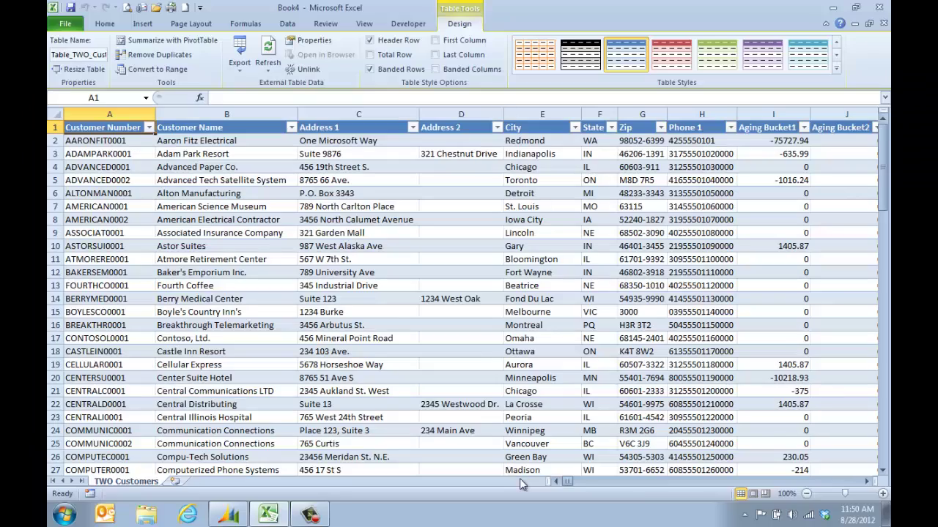
- Look across the customer table and close its workbook without saving
{"action": "left_click_drag", "start_coordinate": [575, 479], "coordinate": [435, 393]}
{"action": "left_click", "coordinate": [884, 24]}
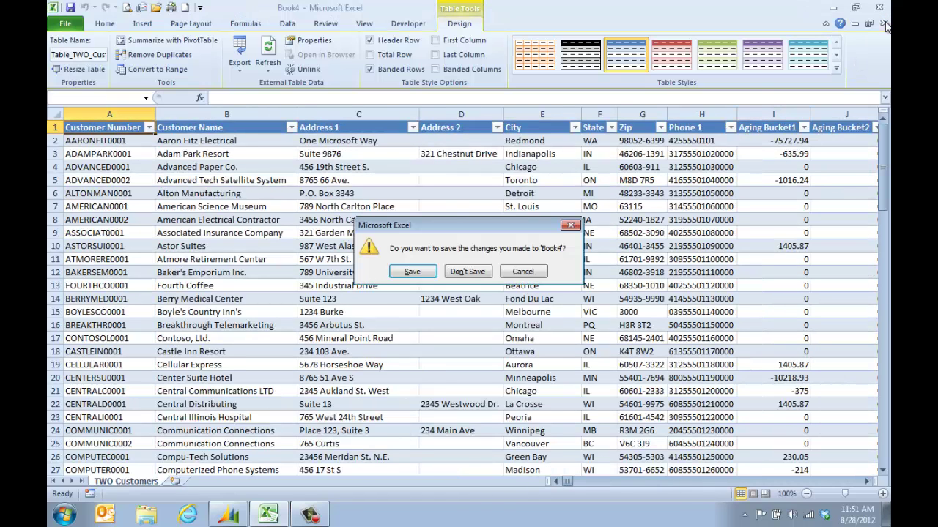
{"action": "left_click", "coordinate": [463, 276]}
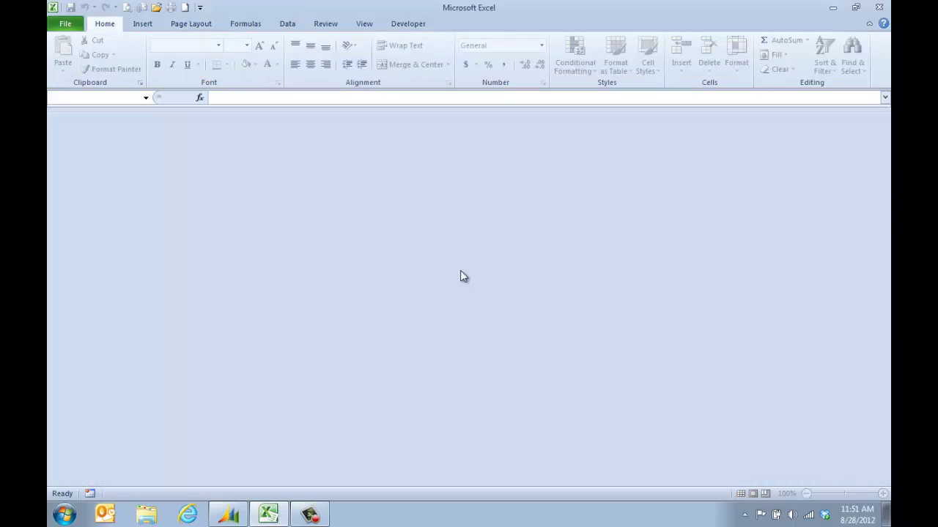
- Open the workbook "_CAL TIPS - Customer Balance by Salesperson or Class.xlsx" from the GP Live Excel > Reports > TWO > Sales folder
{"action": "left_click", "coordinate": [156, 10]}
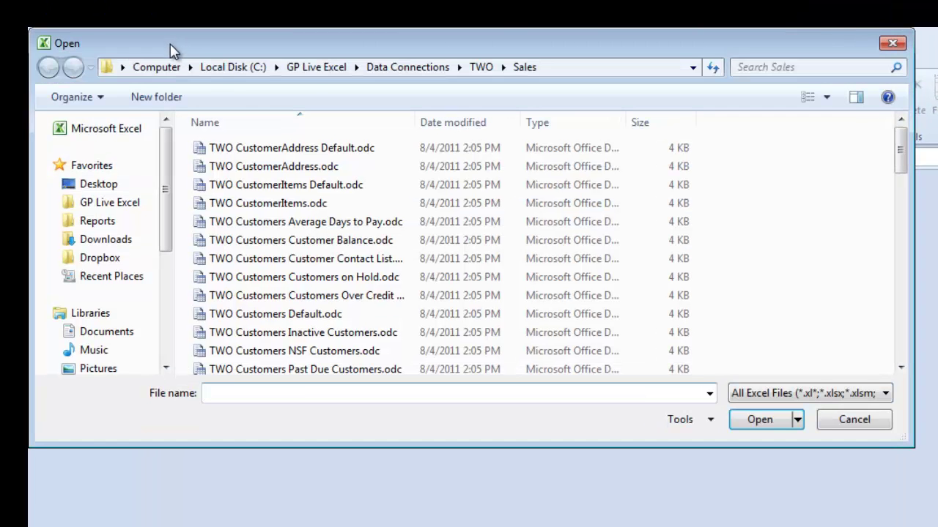
{"action": "left_click", "coordinate": [327, 68]}
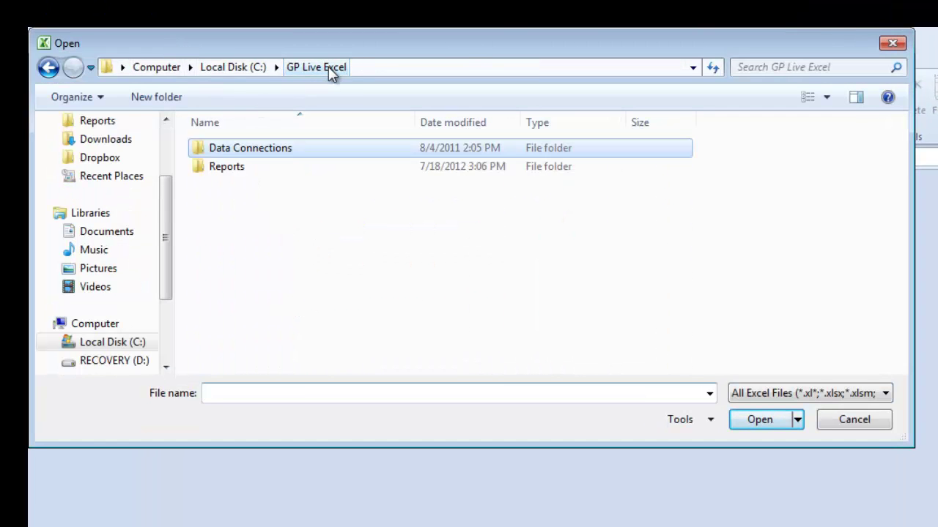
{"action": "double_click", "coordinate": [229, 166]}
{"action": "double_click", "coordinate": [216, 149]}
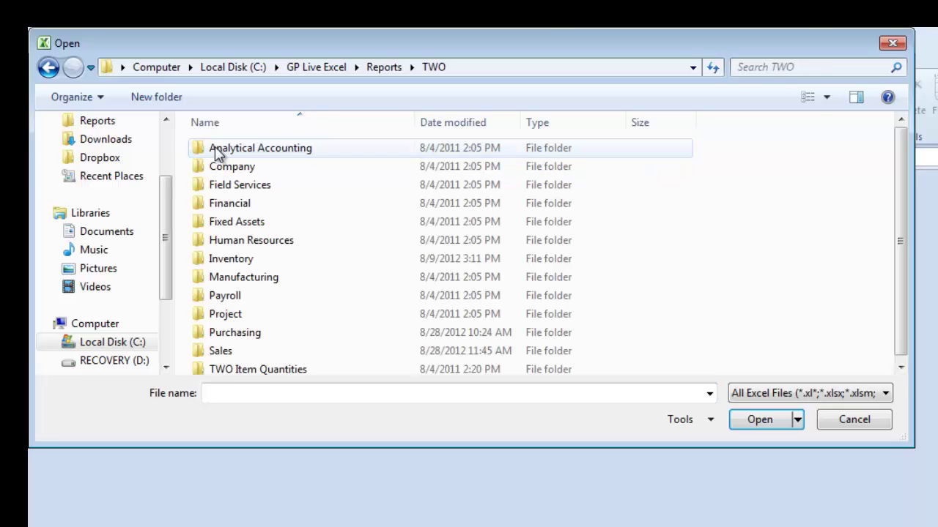
{"action": "double_click", "coordinate": [219, 352]}
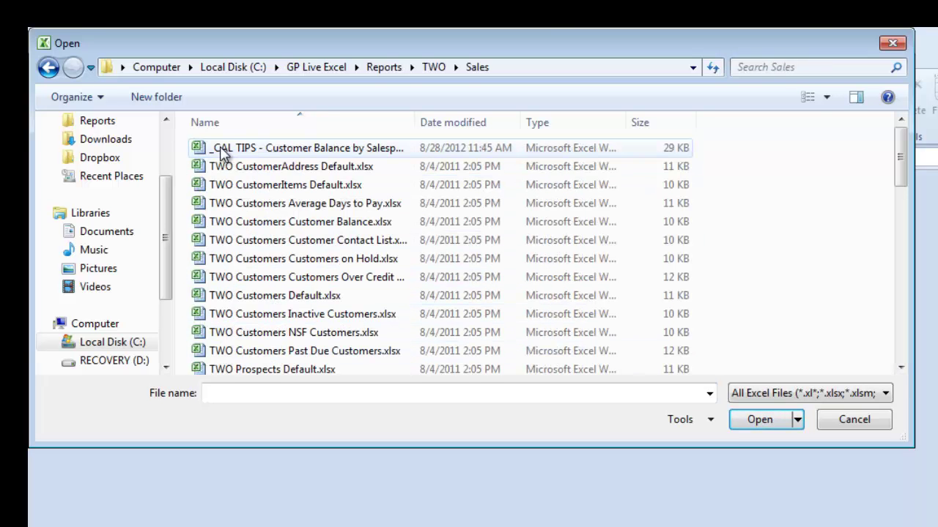
{"action": "double_click", "coordinate": [297, 149]}
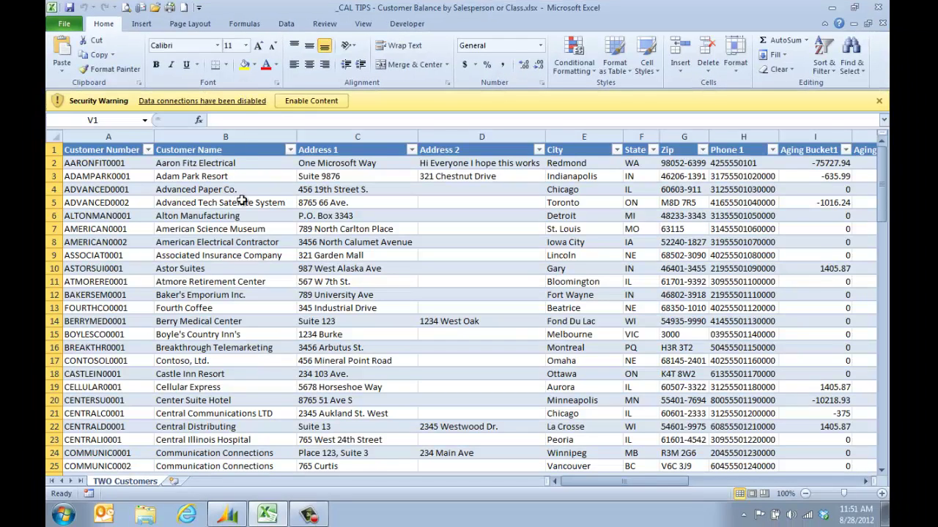
- Enable the workbook's data connections and refresh all its data
{"action": "left_click", "coordinate": [311, 101]}
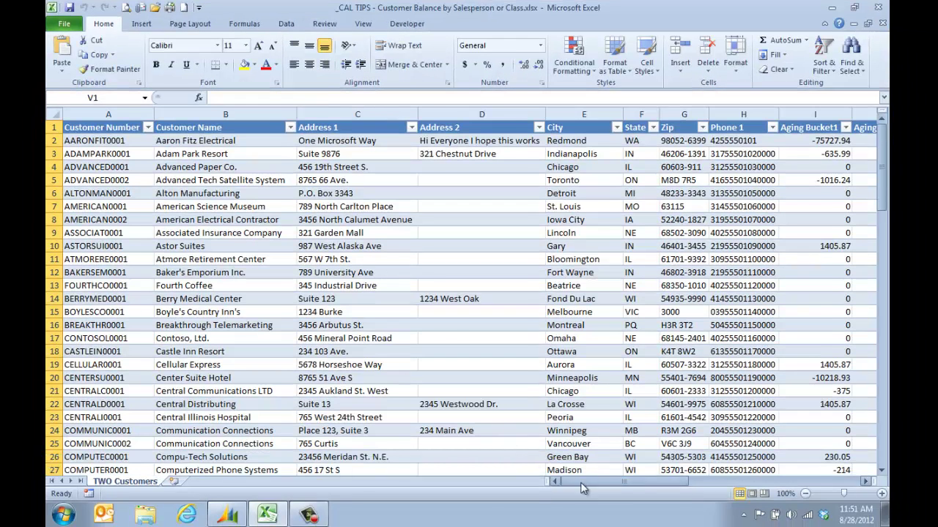
{"action": "left_click", "coordinate": [288, 23]}
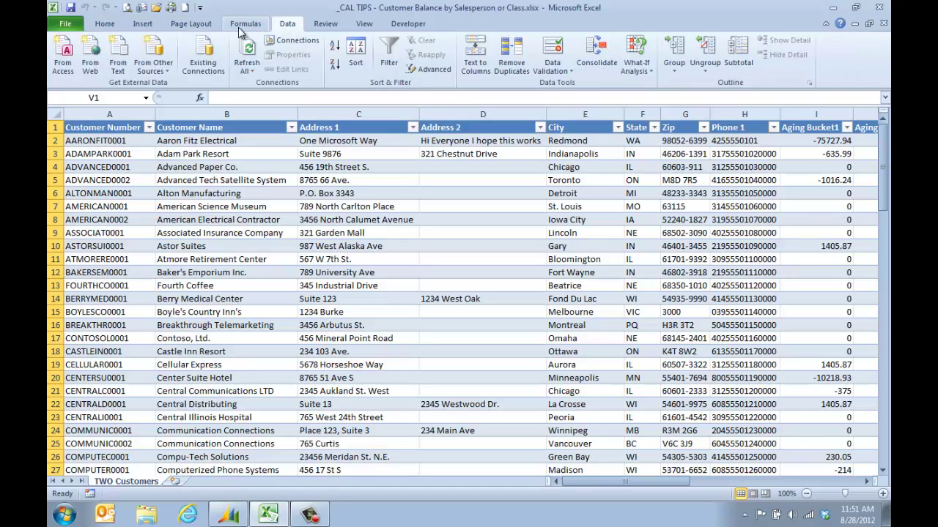
{"action": "left_click", "coordinate": [253, 47]}
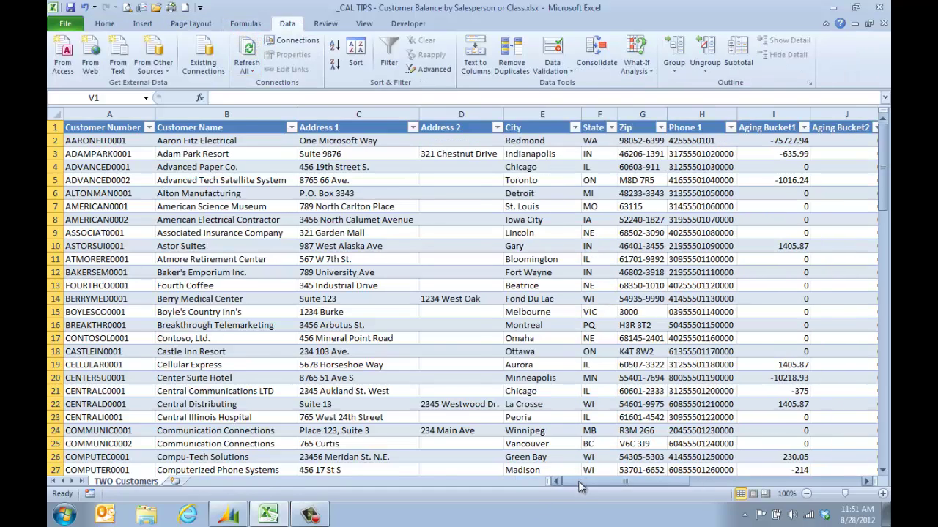
- Delete the Send Email Statements and Ship Complete Document columns (T and U) from the customer table
{"action": "left_click_drag", "start_coordinate": [585, 482], "coordinate": [771, 465]}
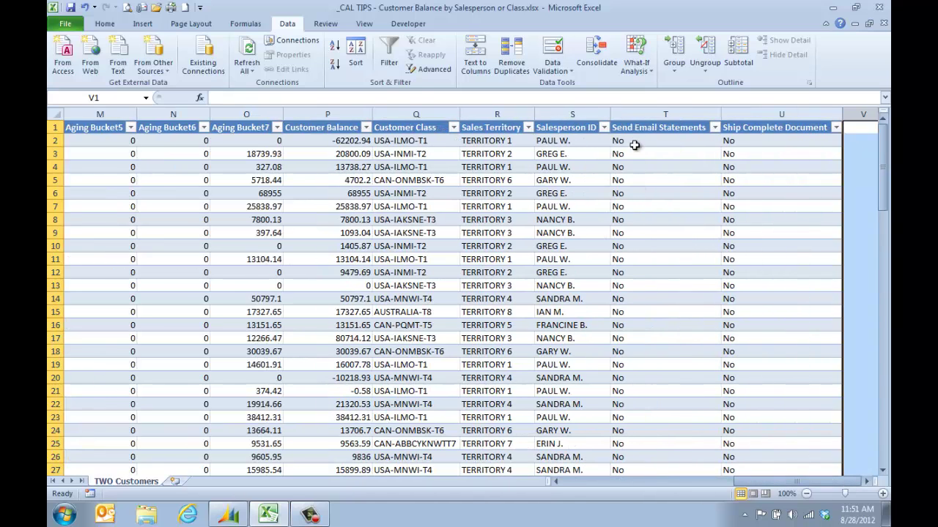
{"action": "left_click", "coordinate": [649, 115]}
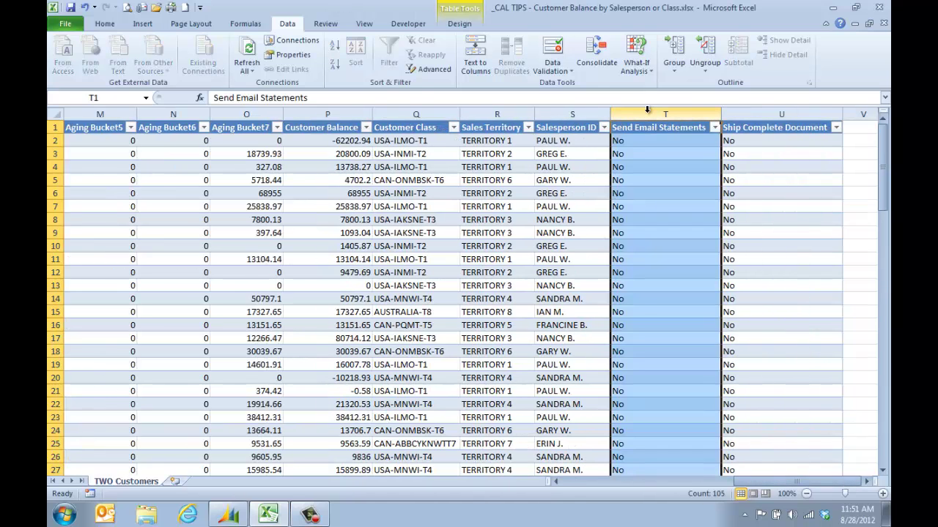
{"action": "key", "text": "shift+Right"}
{"action": "right_click", "coordinate": [708, 154]}
{"action": "left_click", "coordinate": [740, 250]}
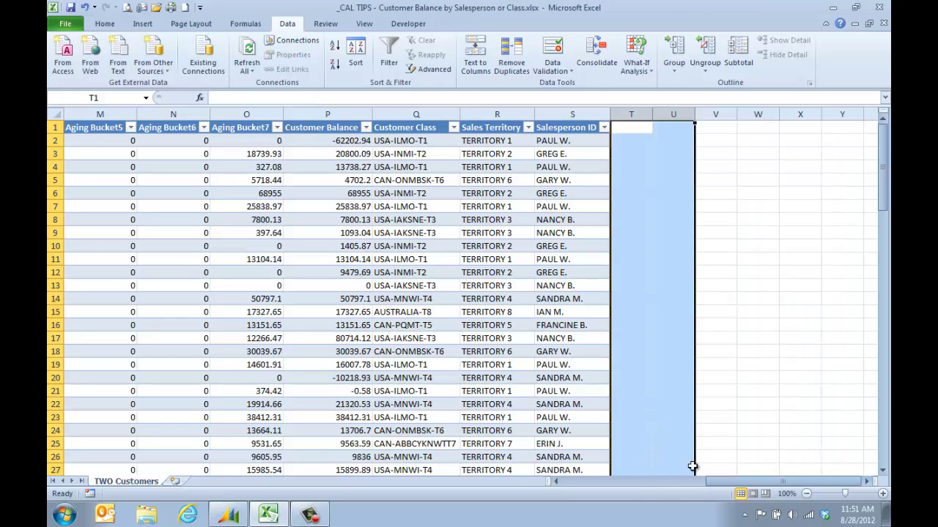
- Create a PivotTable with PivotChart from Table_TWO_Customers on a new worksheet
{"action": "left_click_drag", "start_coordinate": [727, 481], "coordinate": [580, 490]}
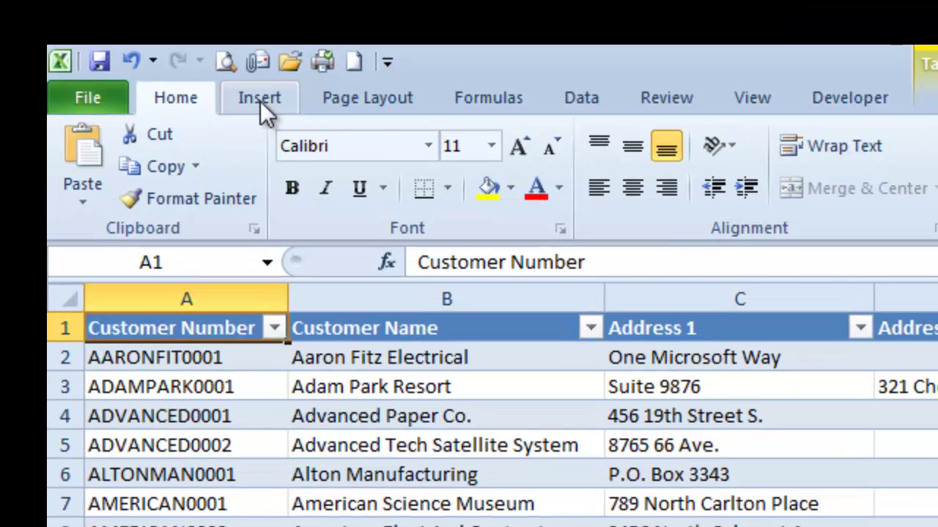
{"action": "left_click", "coordinate": [143, 28]}
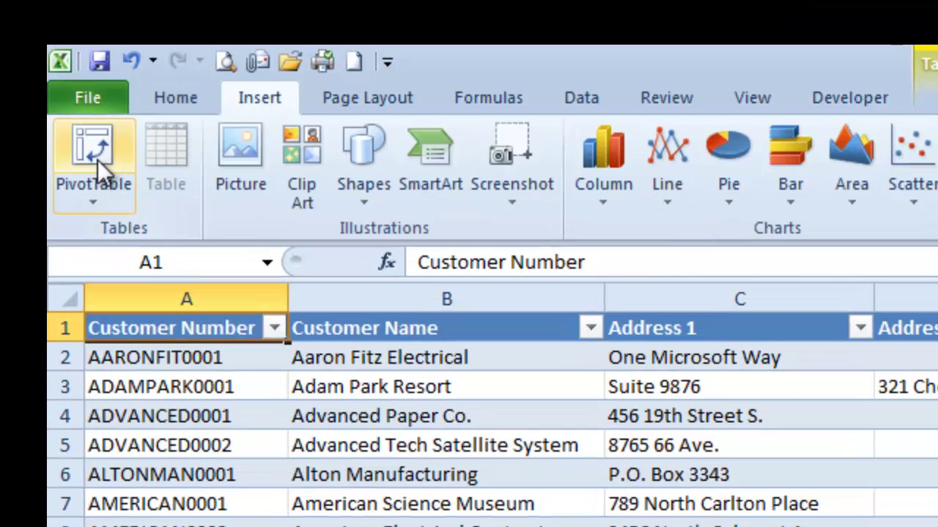
{"action": "left_click", "coordinate": [99, 206]}
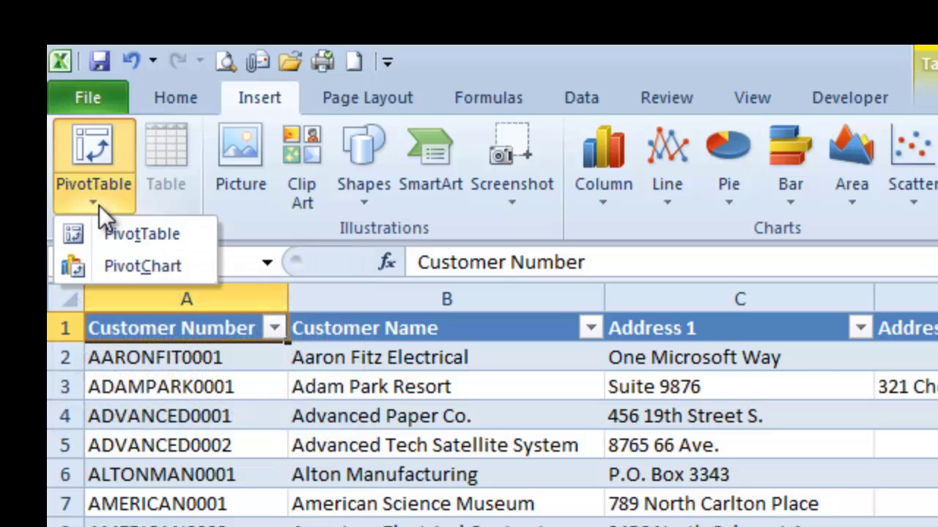
{"action": "left_click", "coordinate": [119, 268]}
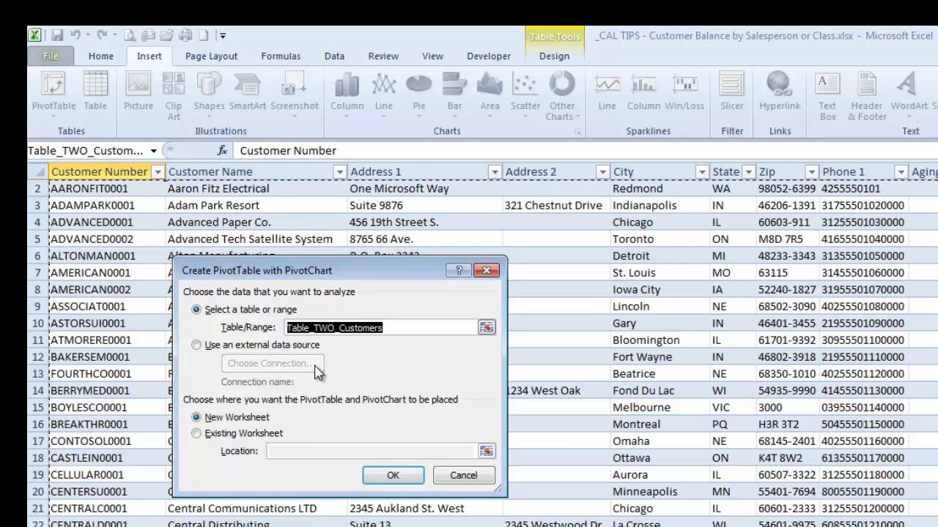
{"action": "left_click", "coordinate": [393, 480]}
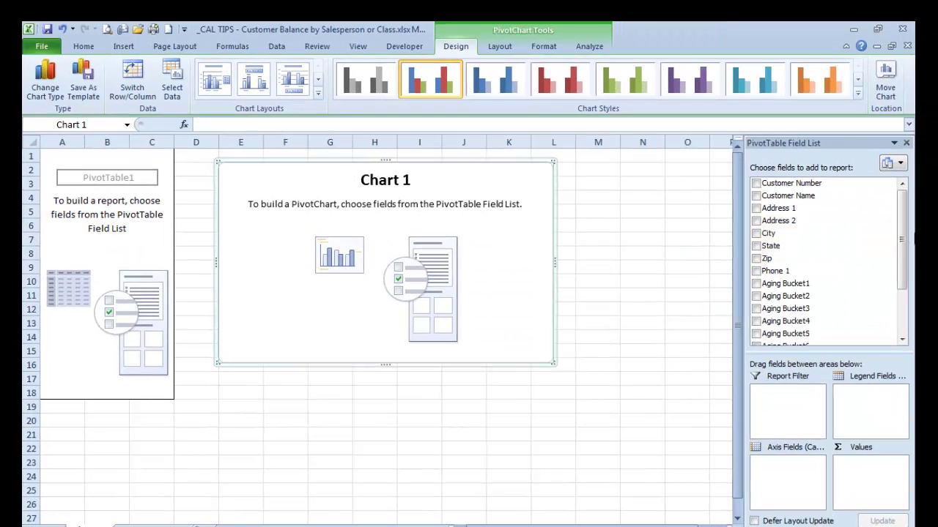
- Set up the pivot with Salesperson ID as report filter, Customer Name as axis field and Customer Balance as values
{"action": "left_click_drag", "start_coordinate": [911, 237], "coordinate": [904, 310]}
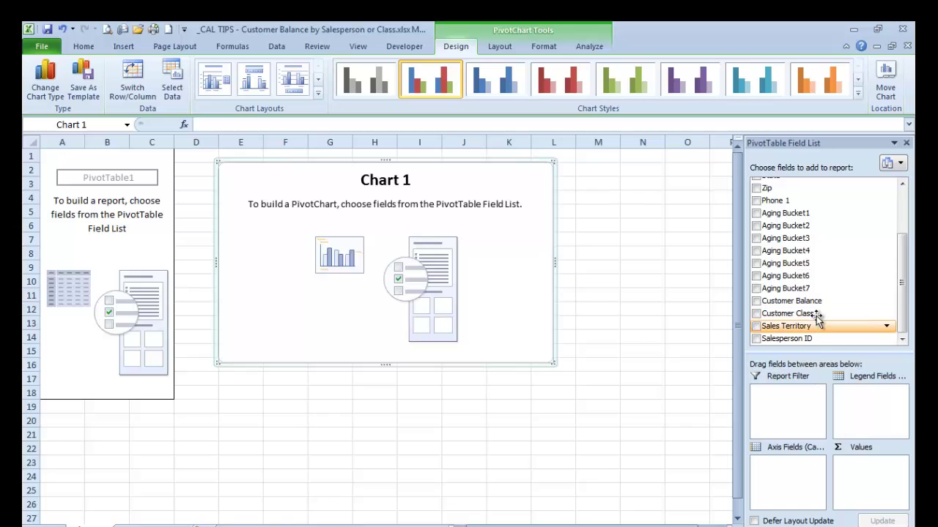
{"action": "left_click_drag", "start_coordinate": [807, 339], "coordinate": [783, 395]}
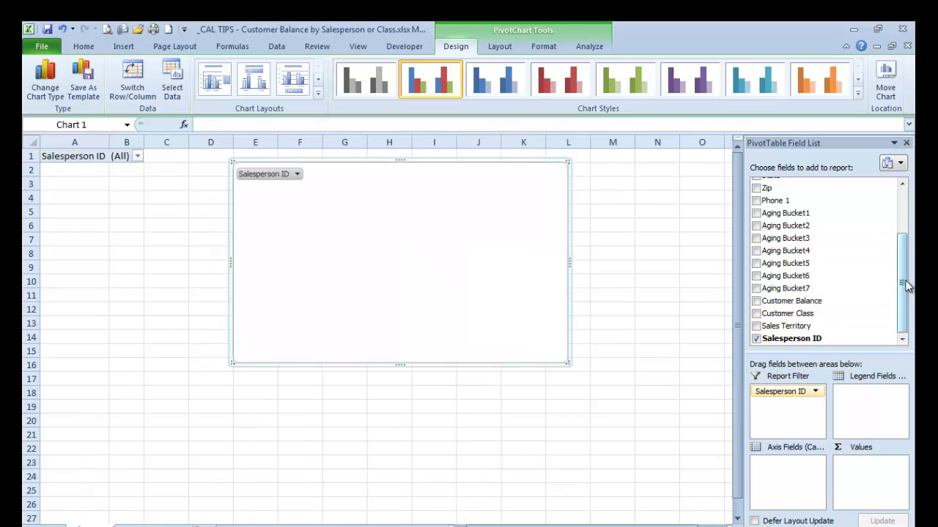
{"action": "left_click_drag", "start_coordinate": [907, 286], "coordinate": [891, 184]}
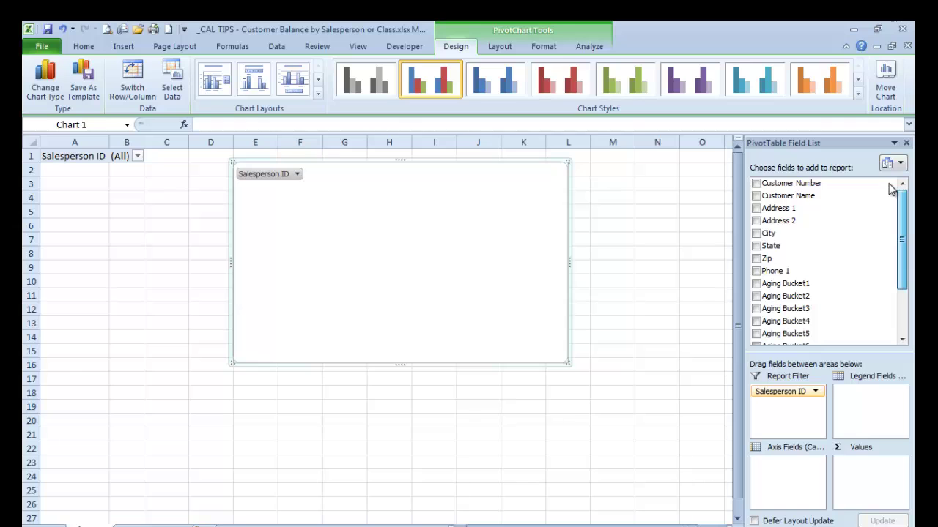
{"action": "left_click", "coordinate": [814, 195]}
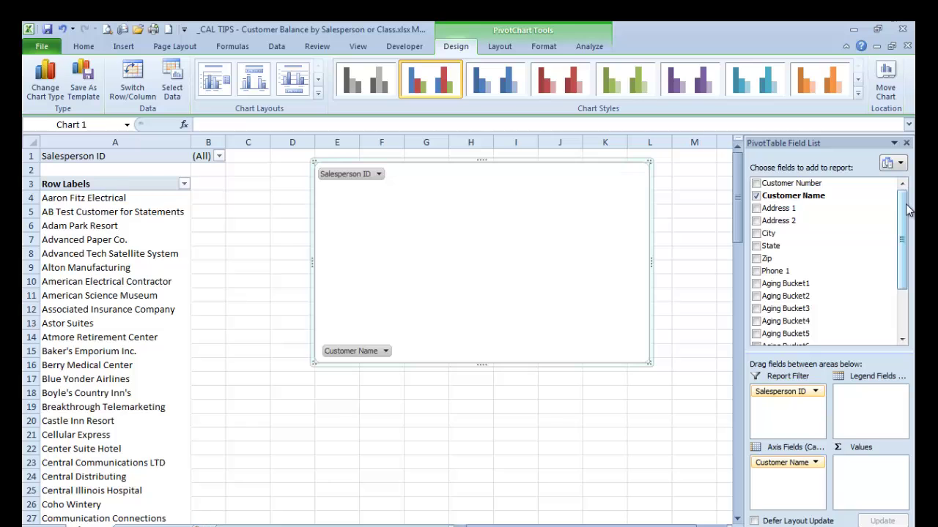
{"action": "left_click_drag", "start_coordinate": [907, 213], "coordinate": [905, 264]}
{"action": "left_click", "coordinate": [756, 301]}
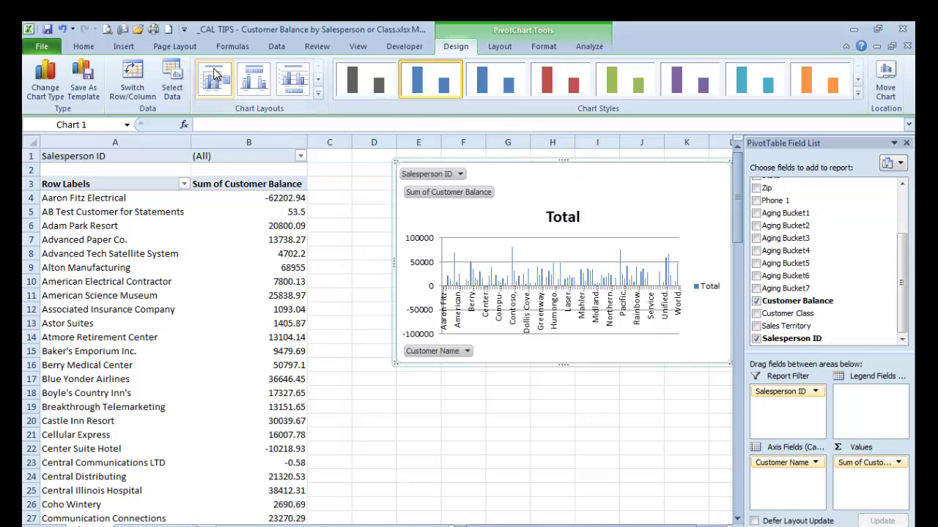
- Change the PivotChart to a pie chart and replace Customer Name with Customer Class as the axis field
{"action": "left_click", "coordinate": [44, 77]}
{"action": "left_click", "coordinate": [216, 226]}
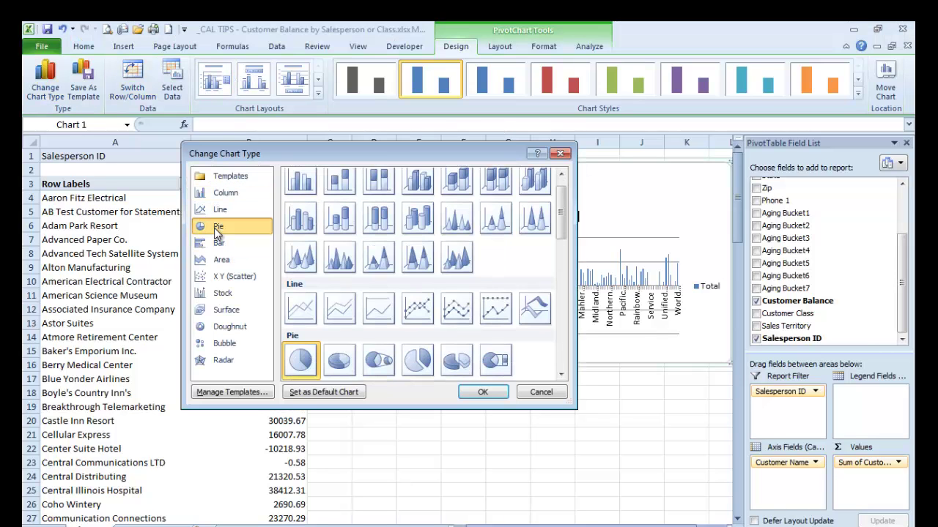
{"action": "left_click", "coordinate": [483, 392]}
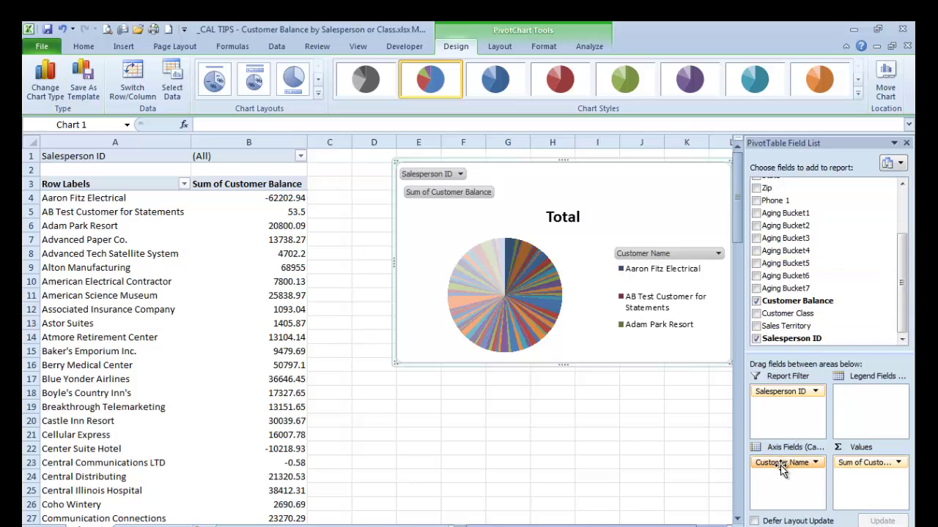
{"action": "mouse_move", "coordinate": [782, 466]}
{"action": "left_mouse_down"}
{"action": "mouse_move", "coordinate": [776, 272]}
{"action": "mouse_move", "coordinate": [794, 300]}
{"action": "mouse_move", "coordinate": [817, 454]}
{"action": "mouse_move", "coordinate": [798, 468]}
{"action": "left_mouse_up"}
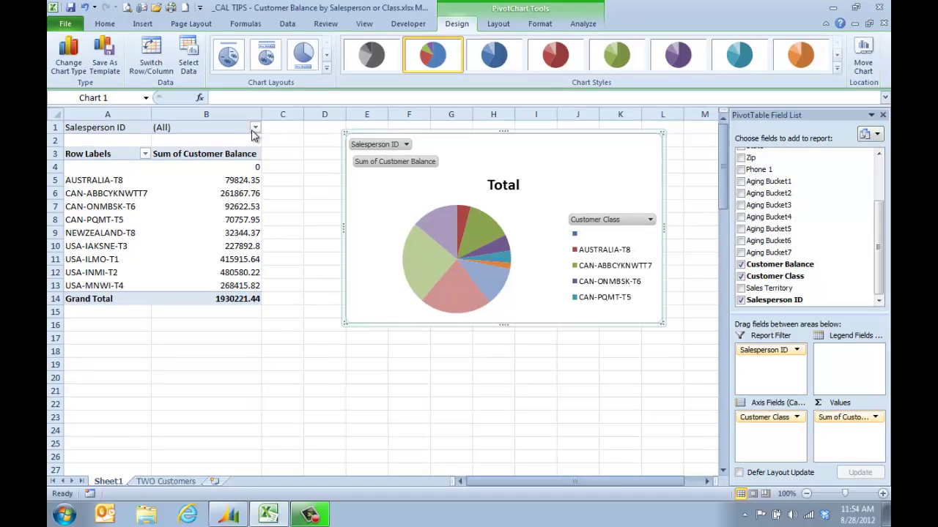
- Filter Salesperson ID to the second, seventh and eighth named salespeople, and show Customer Name detail for the CAN-PQMT-T5 class
{"action": "left_click", "coordinate": [241, 156]}
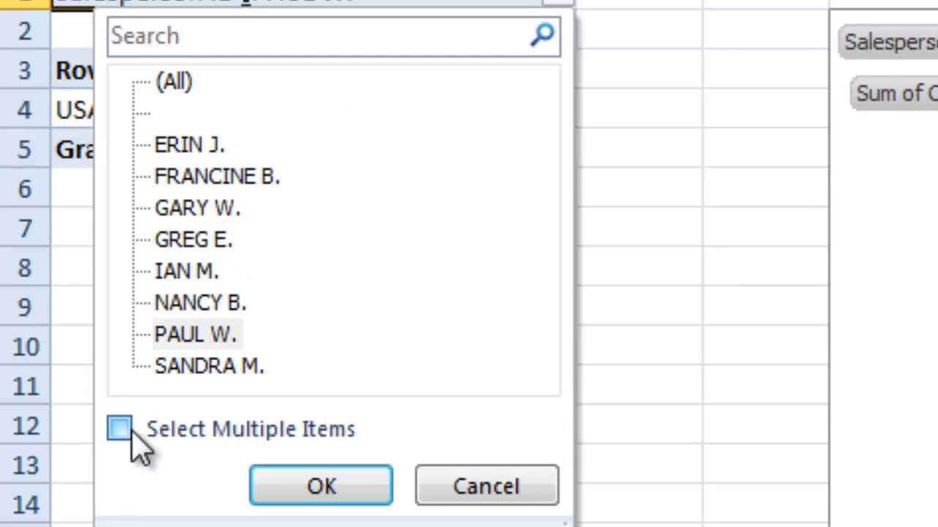
{"action": "left_click", "coordinate": [125, 431]}
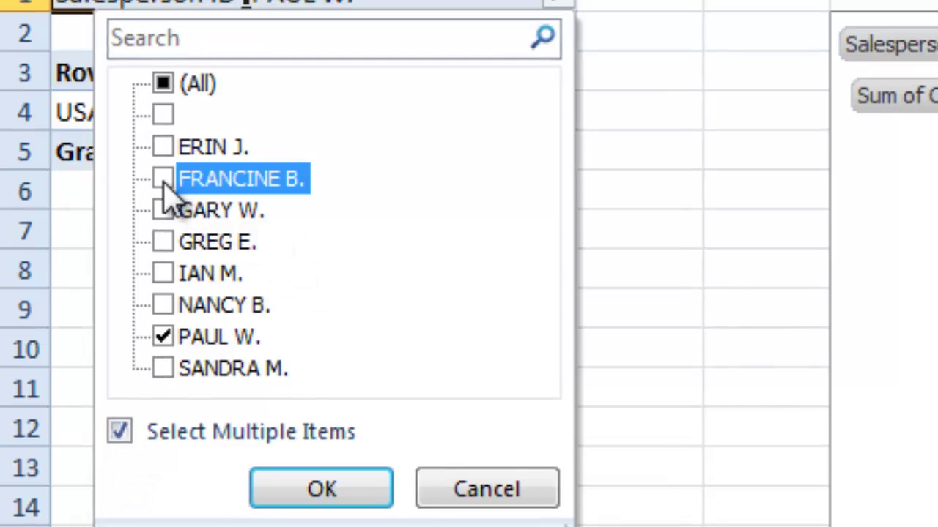
{"action": "left_click", "coordinate": [164, 184]}
{"action": "left_click", "coordinate": [176, 368]}
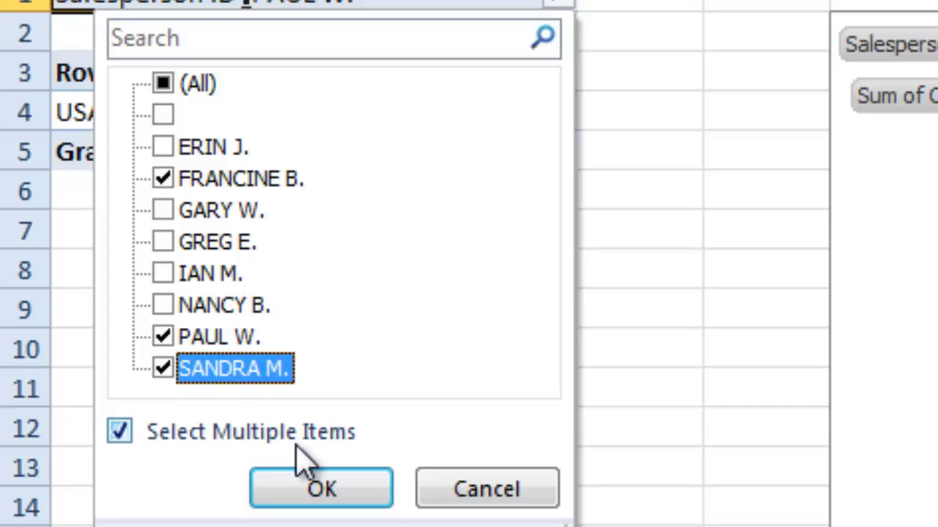
{"action": "left_click", "coordinate": [315, 487]}
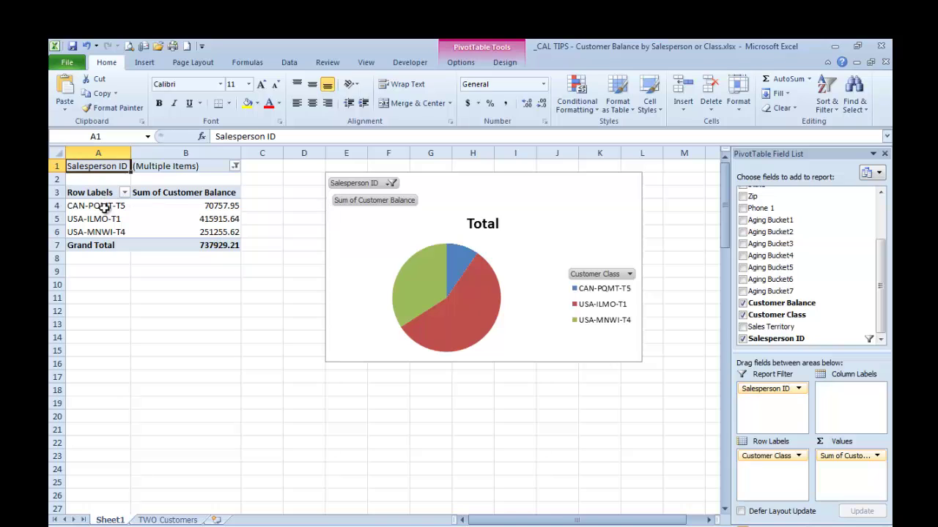
{"action": "double_click", "coordinate": [105, 209]}
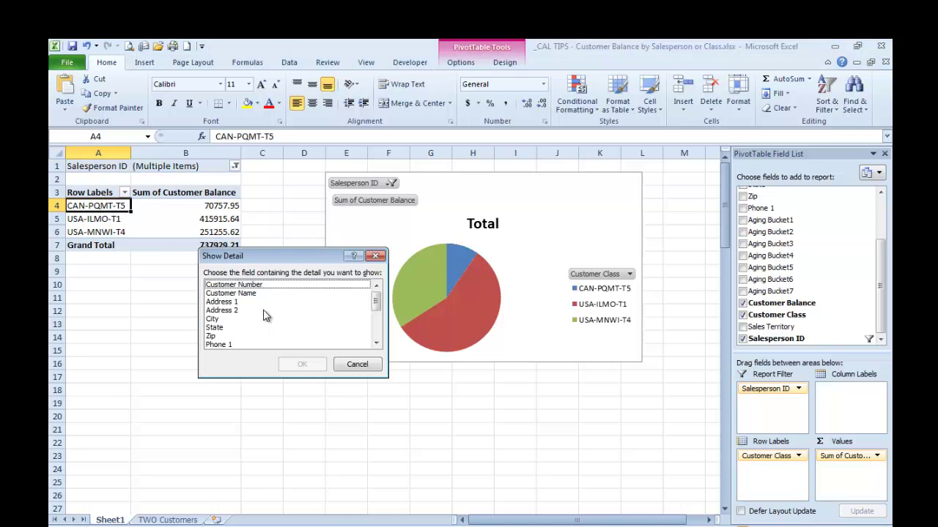
{"action": "double_click", "coordinate": [246, 294]}
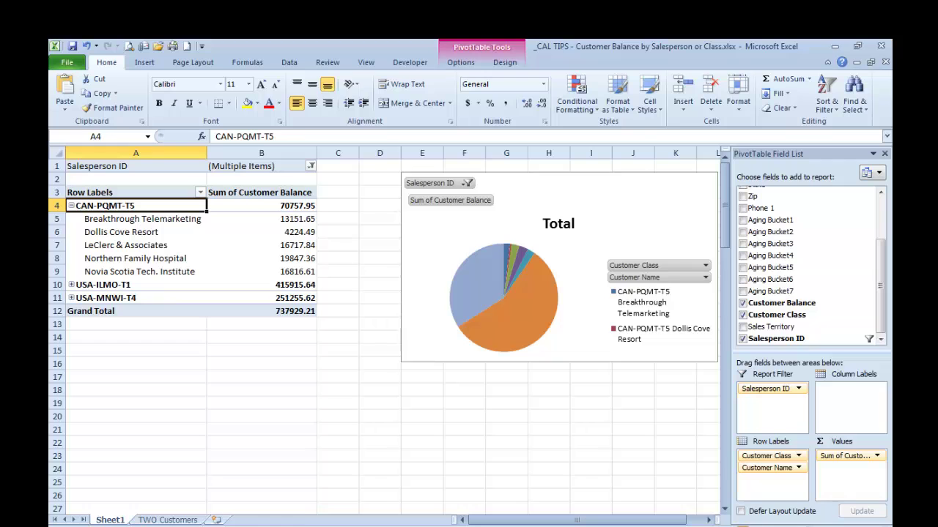
- Switch to Dynamics GP and enter a $10,000.00 check cash receipt for the customer Breakthrough Telemarketing
{"action": "left_click", "coordinate": [227, 522]}
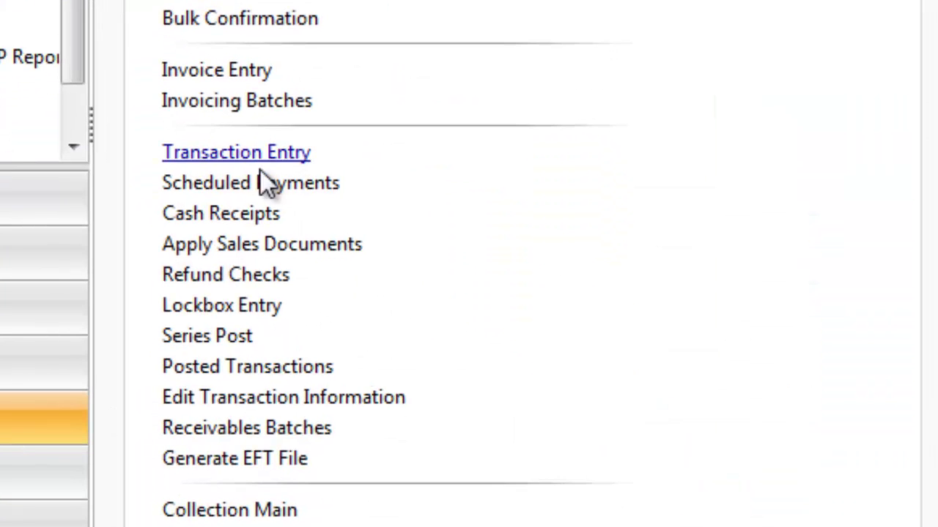
{"action": "left_click", "coordinate": [260, 352]}
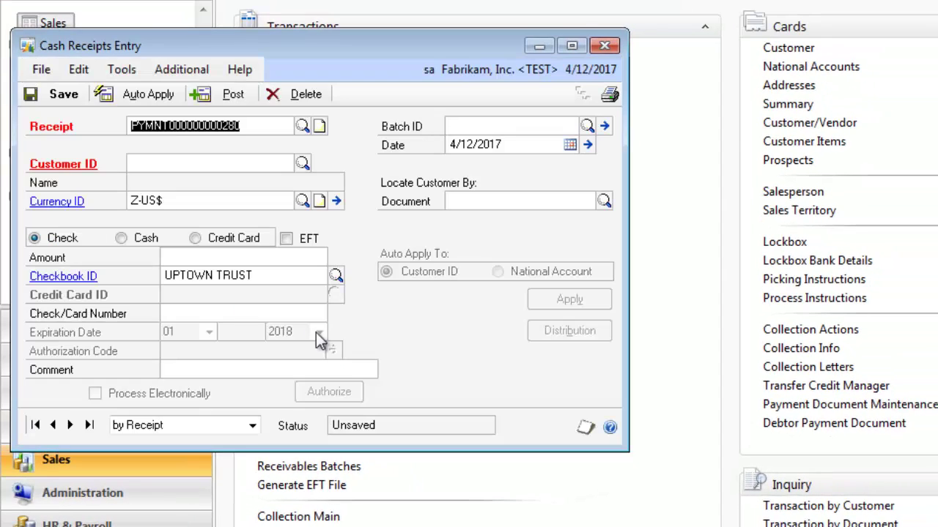
{"action": "left_click", "coordinate": [303, 162]}
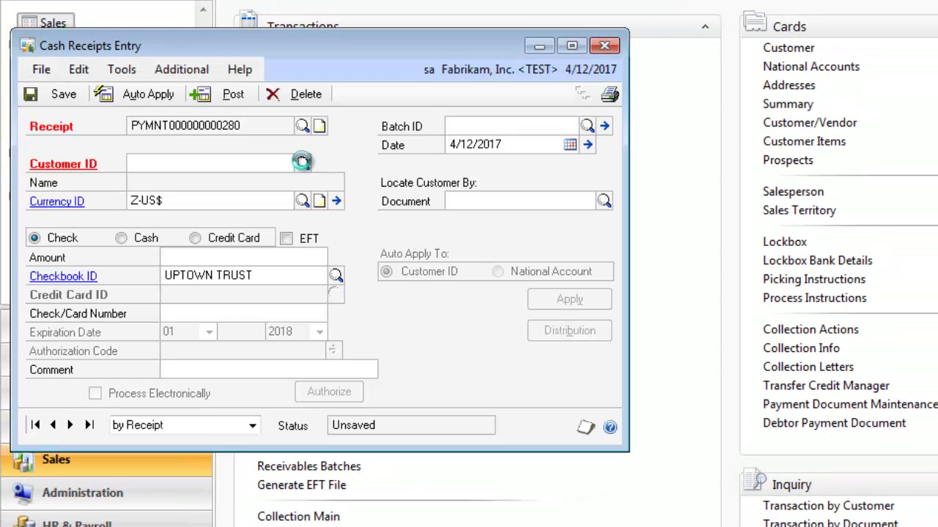
{"action": "left_click", "coordinate": [256, 256]}
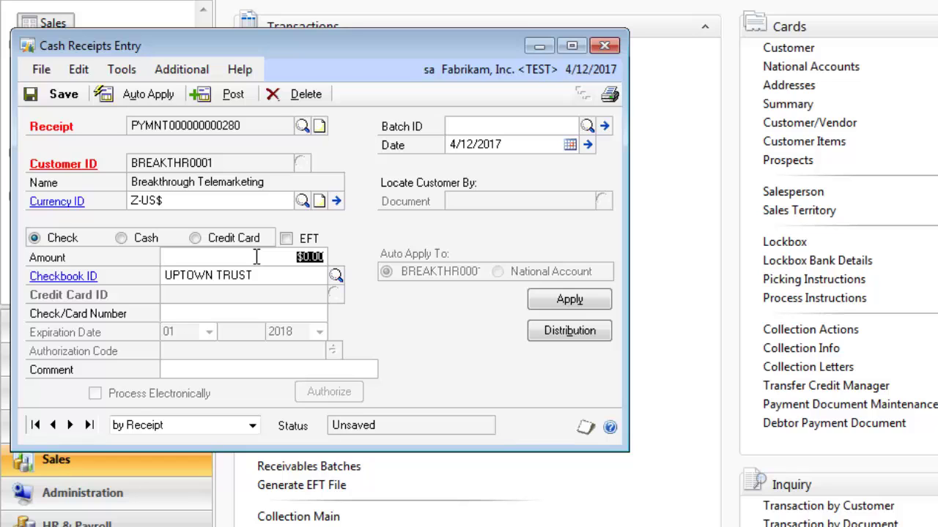
{"action": "type", "text": "10000"}
{"action": "key", "text": "Tab"}
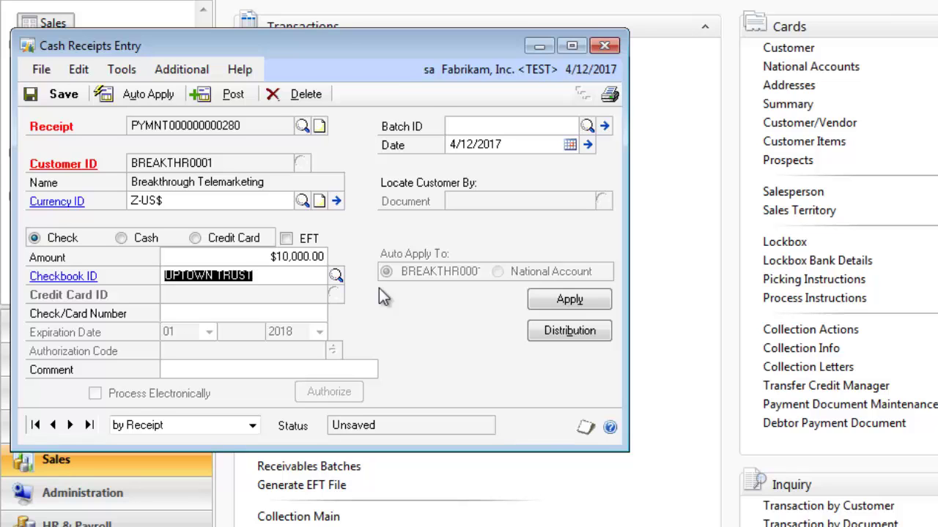
- Auto-apply the cash receipt to the customer's outstanding sales documents and accept the application
{"action": "left_click", "coordinate": [564, 301]}
{"action": "left_click", "coordinate": [313, 62]}
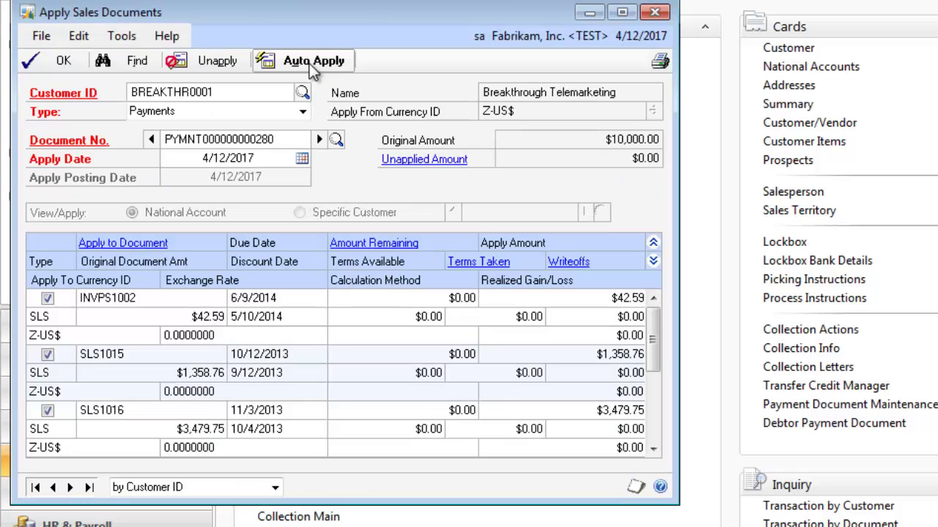
{"action": "left_click", "coordinate": [55, 62]}
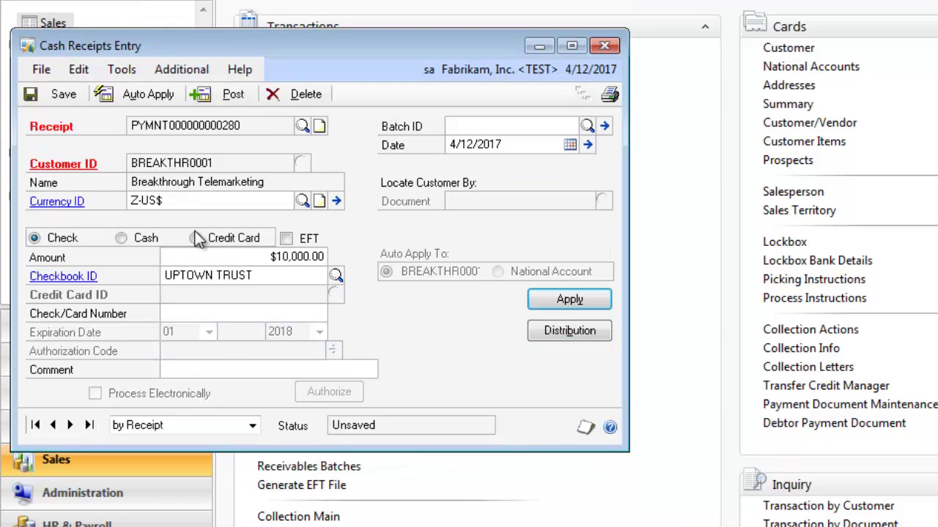
- Assign the cash receipt to batch AB and post that receivables batch
{"action": "left_click", "coordinate": [464, 142]}
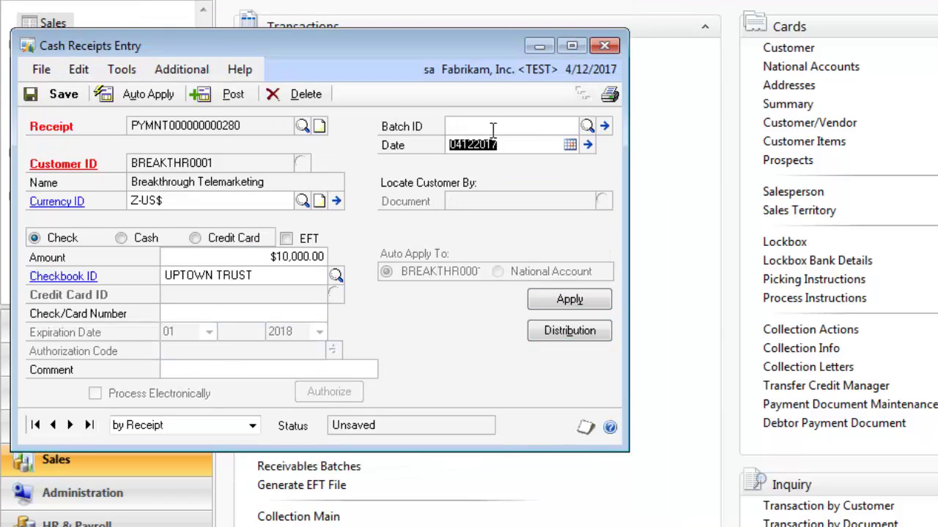
{"action": "left_click", "coordinate": [495, 123]}
{"action": "type", "text": "AB"}
{"action": "key", "text": "Tab"}
{"action": "key", "text": "Tab"}
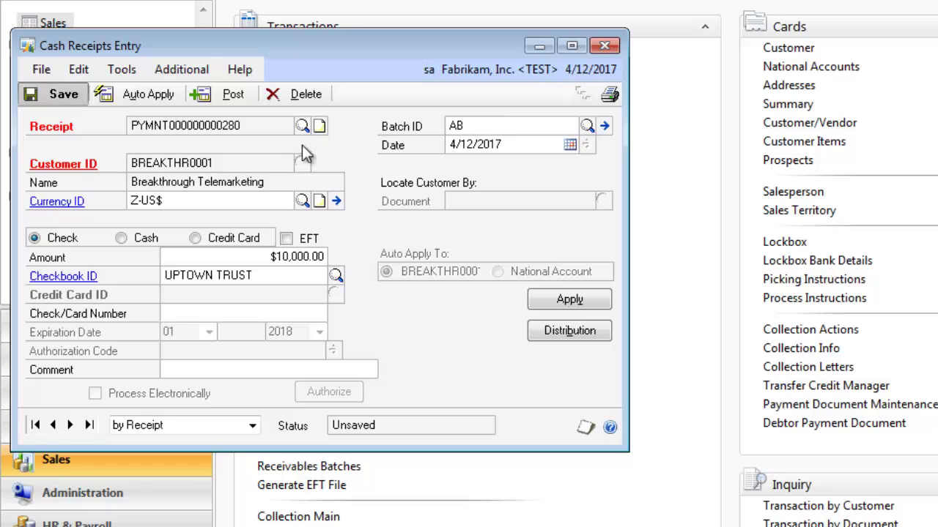
{"action": "left_click", "coordinate": [605, 126]}
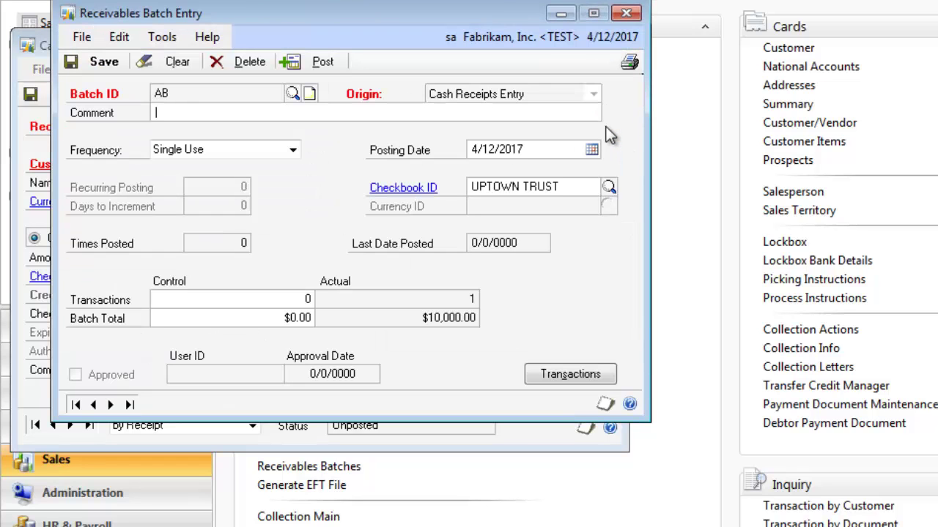
{"action": "left_click", "coordinate": [322, 63]}
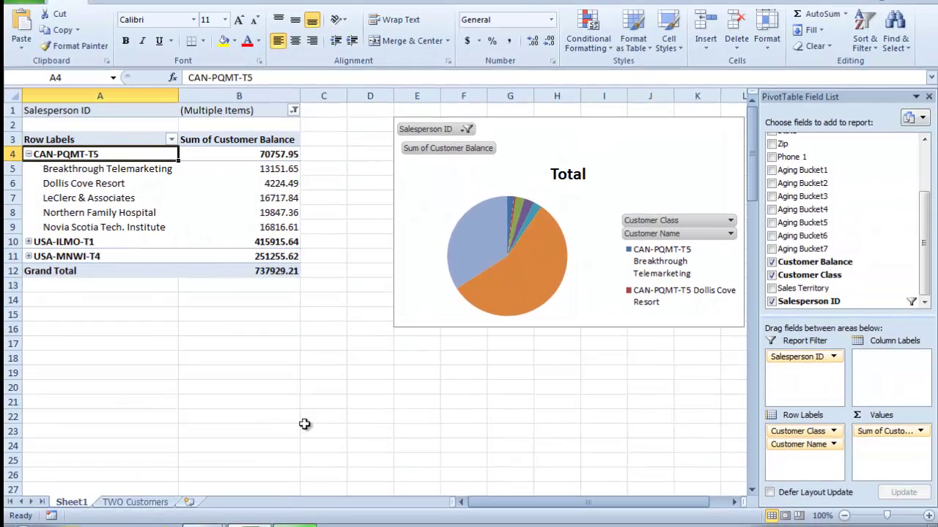
- Switch back to Excel, refresh all data for the PivotTable and TWO Customers table, and check Breakthrough Telemarketing's balance on Sheet1
{"action": "left_click", "coordinate": [173, 170]}
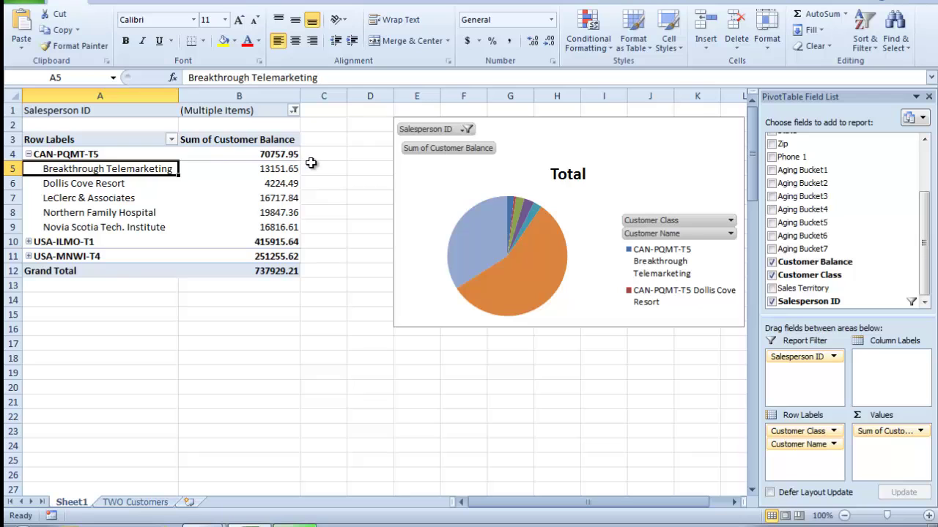
{"action": "left_click", "coordinate": [292, 4]}
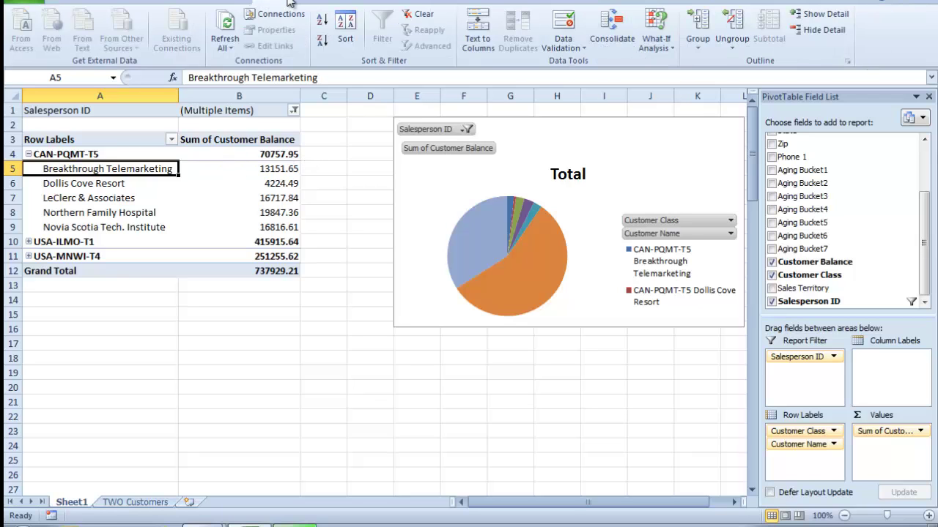
{"action": "left_click", "coordinate": [227, 38]}
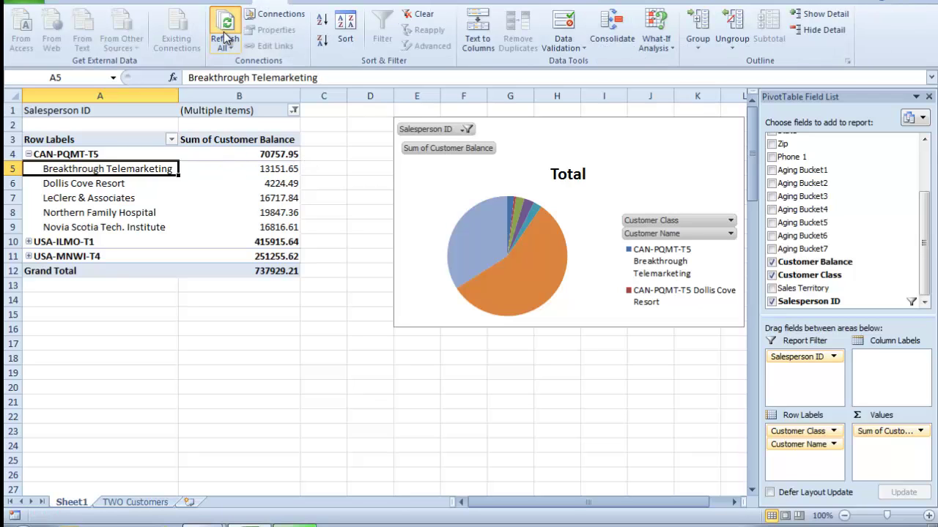
{"action": "left_click", "coordinate": [149, 504]}
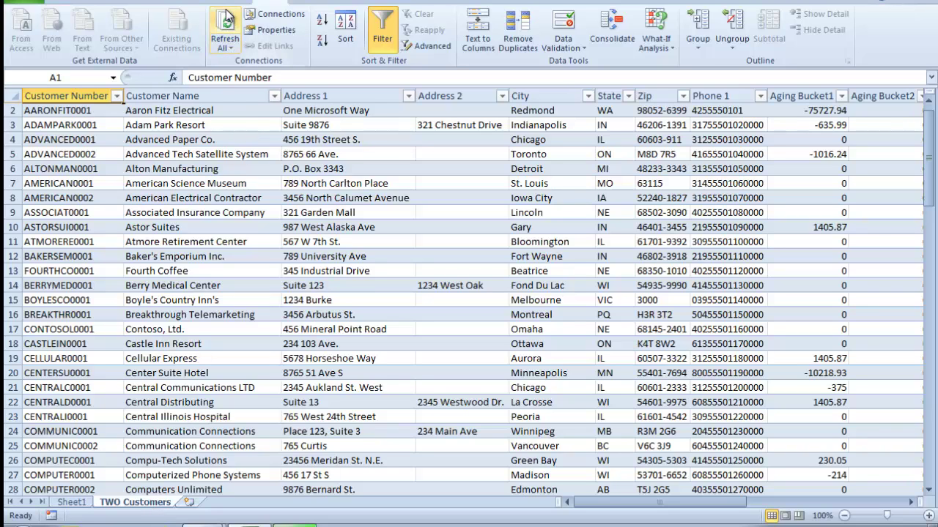
{"action": "left_click_drag", "start_coordinate": [73, 489], "coordinate": [77, 502]}
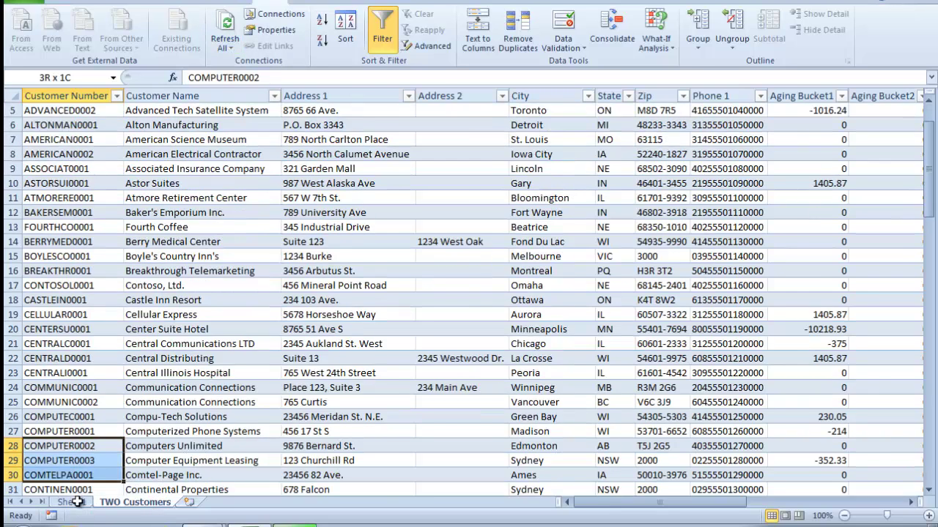
{"action": "left_click", "coordinate": [77, 502]}
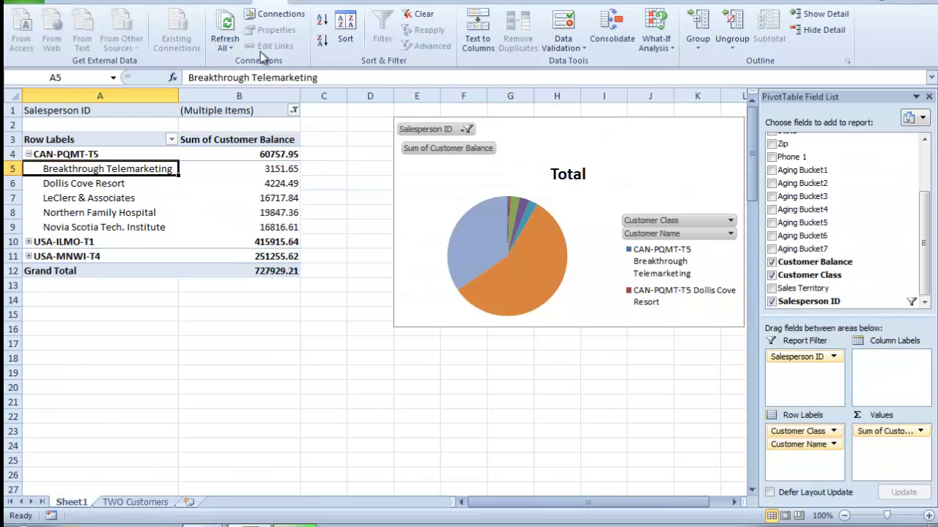
{"action": "left_click", "coordinate": [274, 171]}
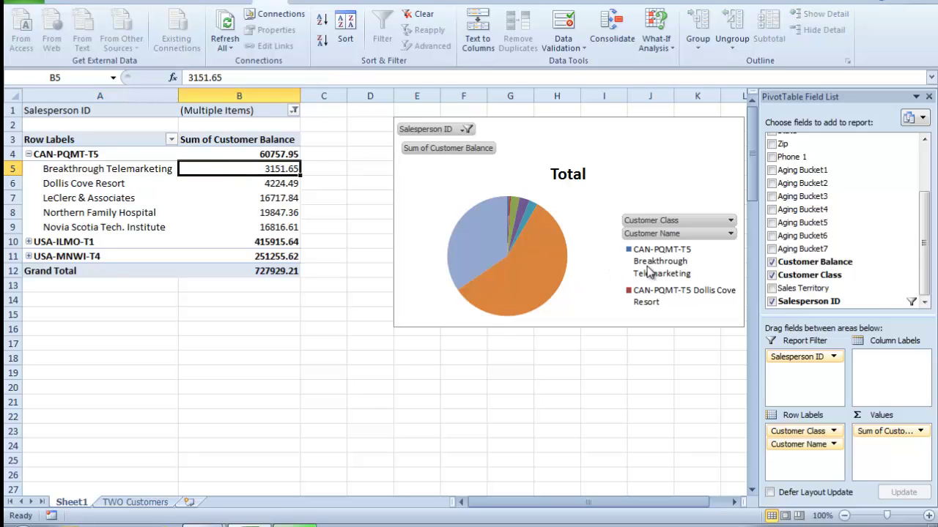